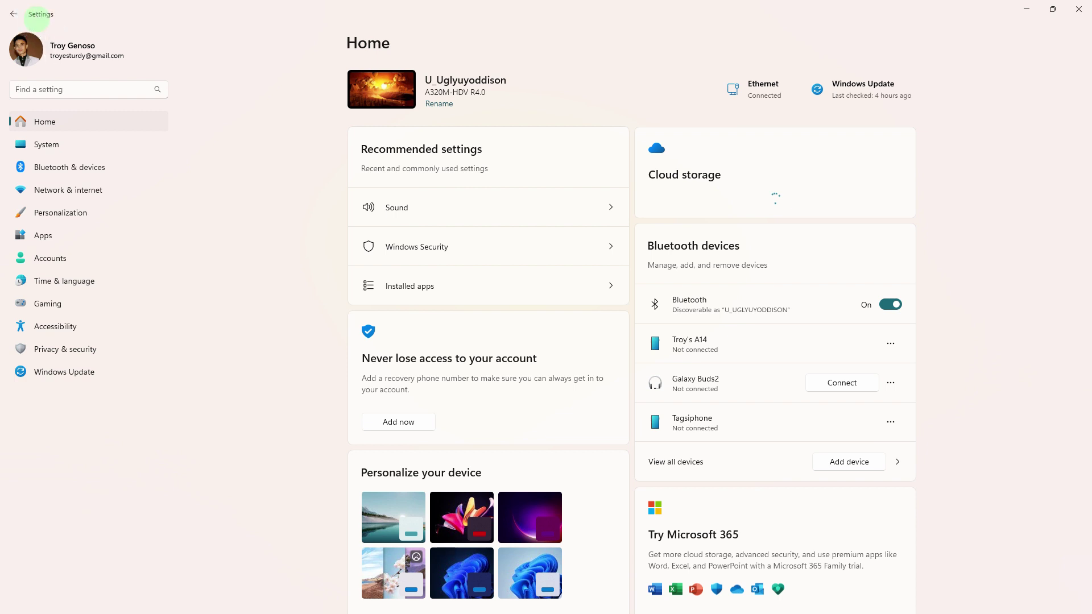
Step: Go to Apps in Settings and start the League of Legends Windows installer download
left_click(41, 236)
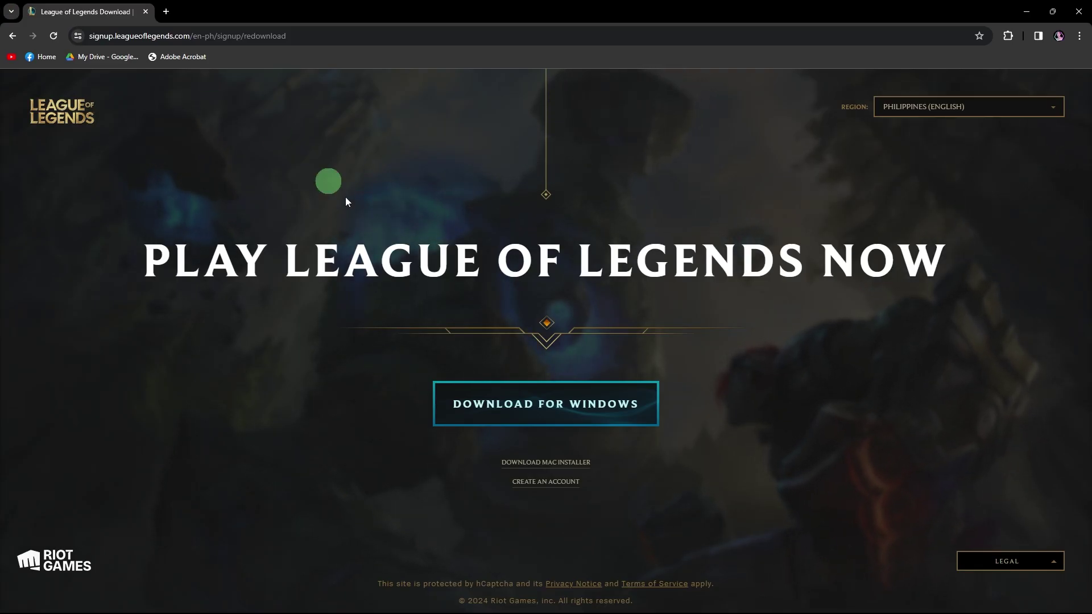
left_click(546, 413)
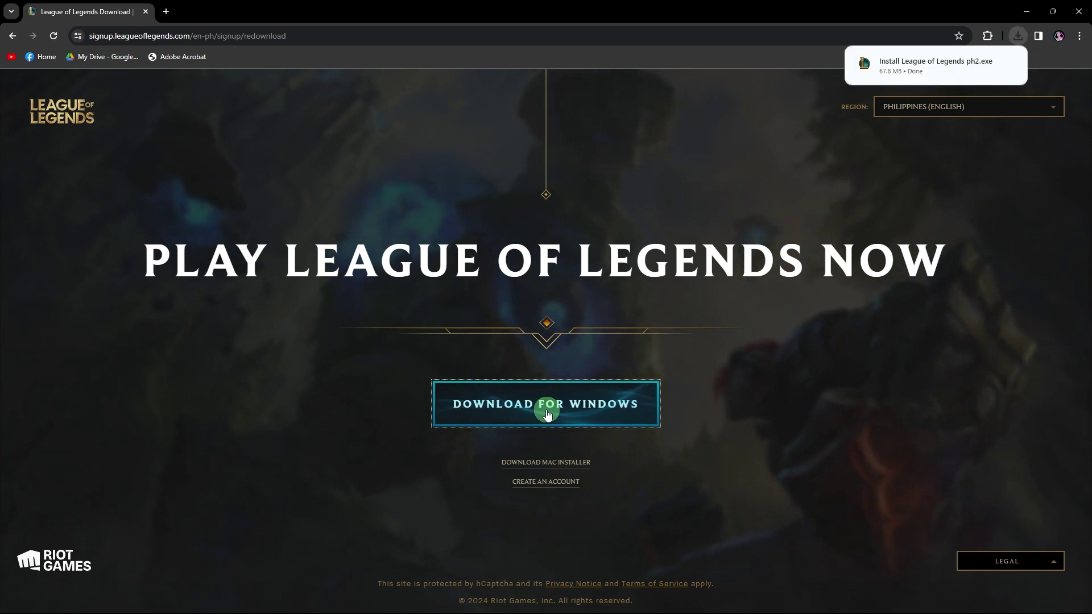
mouse_move(909, 67)
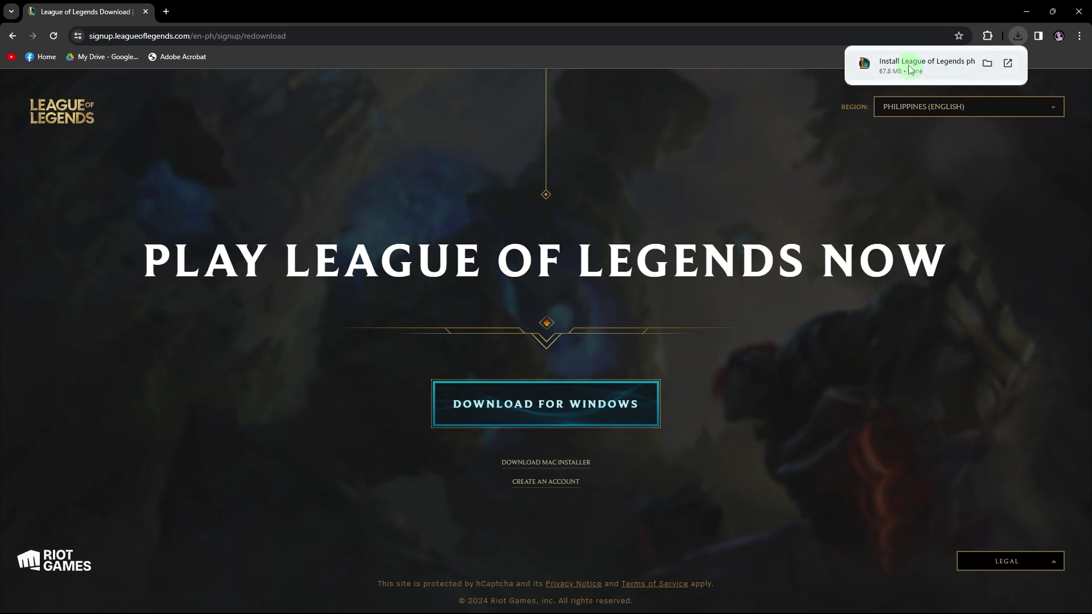
Step: Launch the downloaded League of Legends installer from Chrome's downloads
left_click(926, 65)
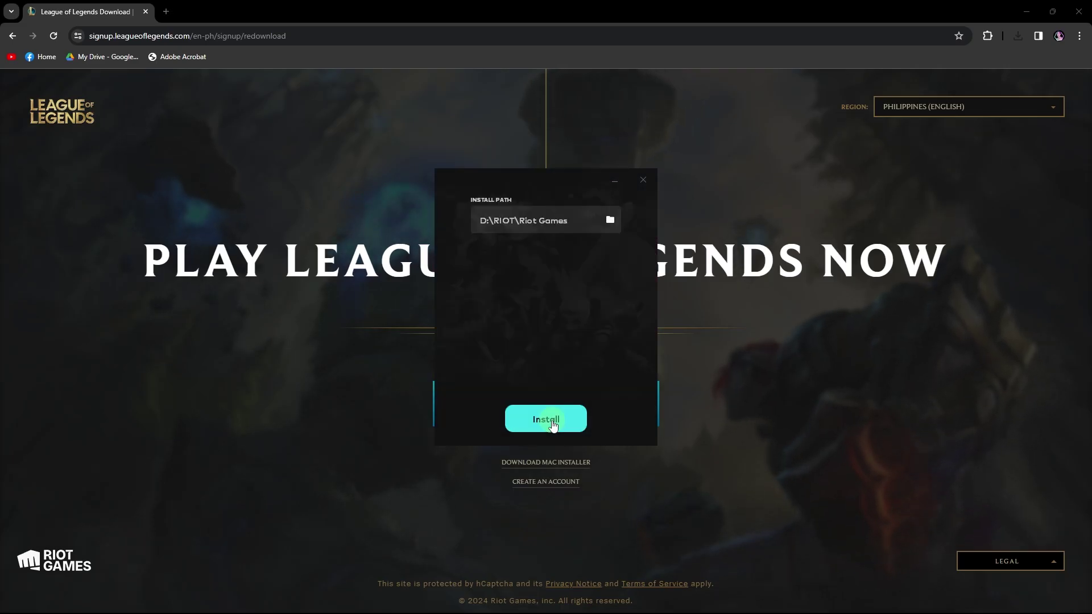
Step: Set the Riot Client install path to C:\Riot Games via the folder browser
left_click(611, 223)
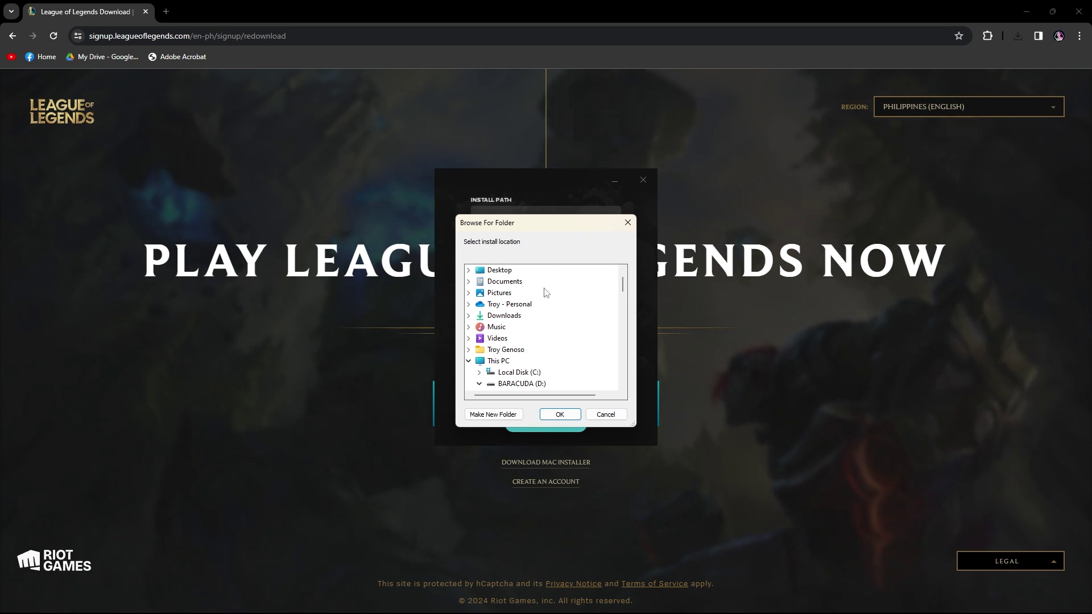
double_click(512, 373)
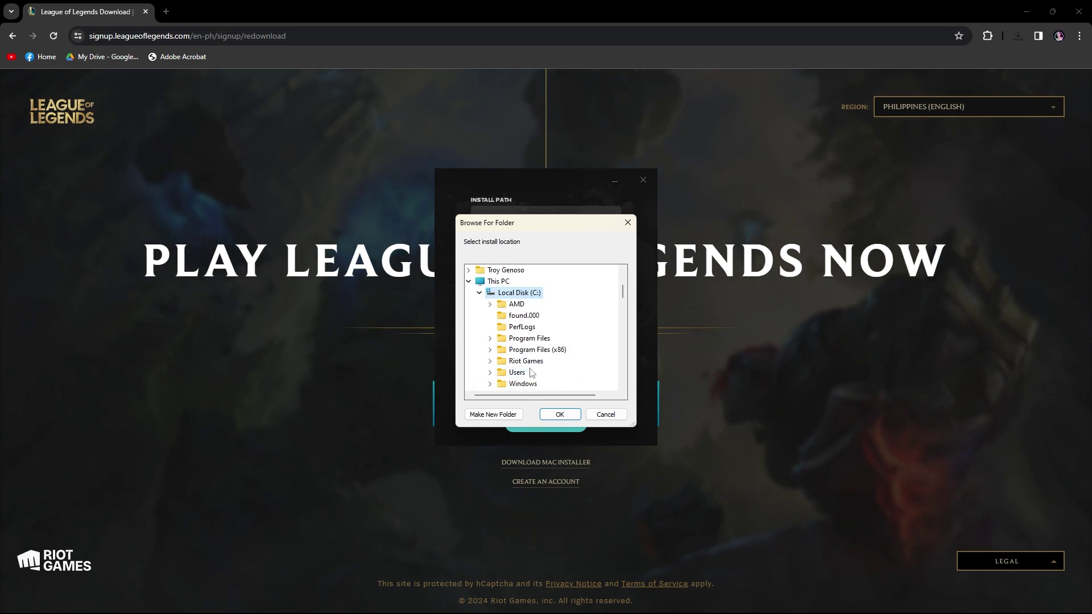
double_click(528, 362)
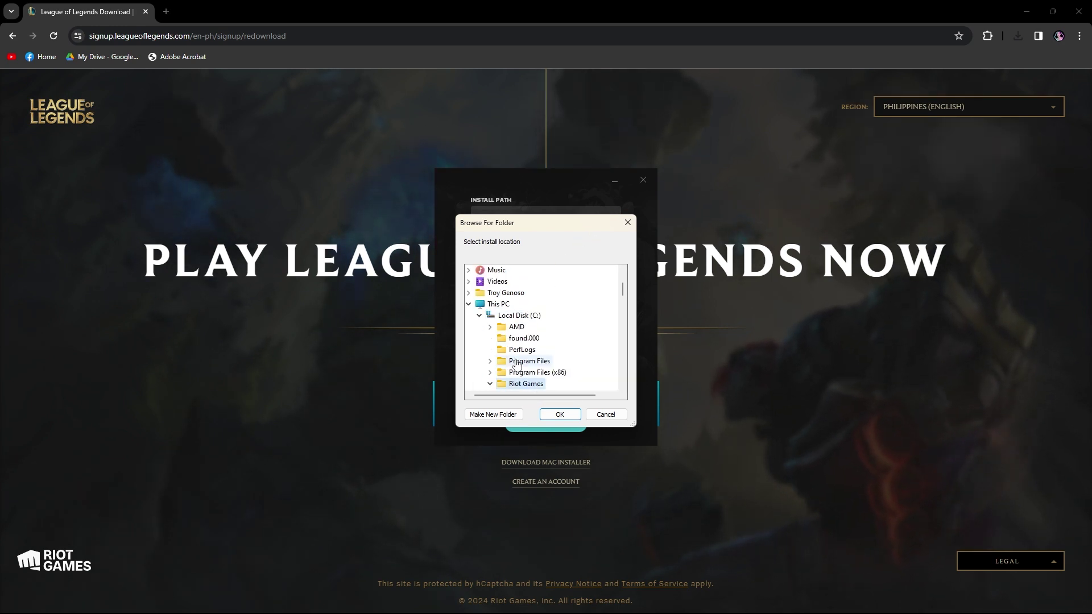
scroll(538, 350, "down", 2)
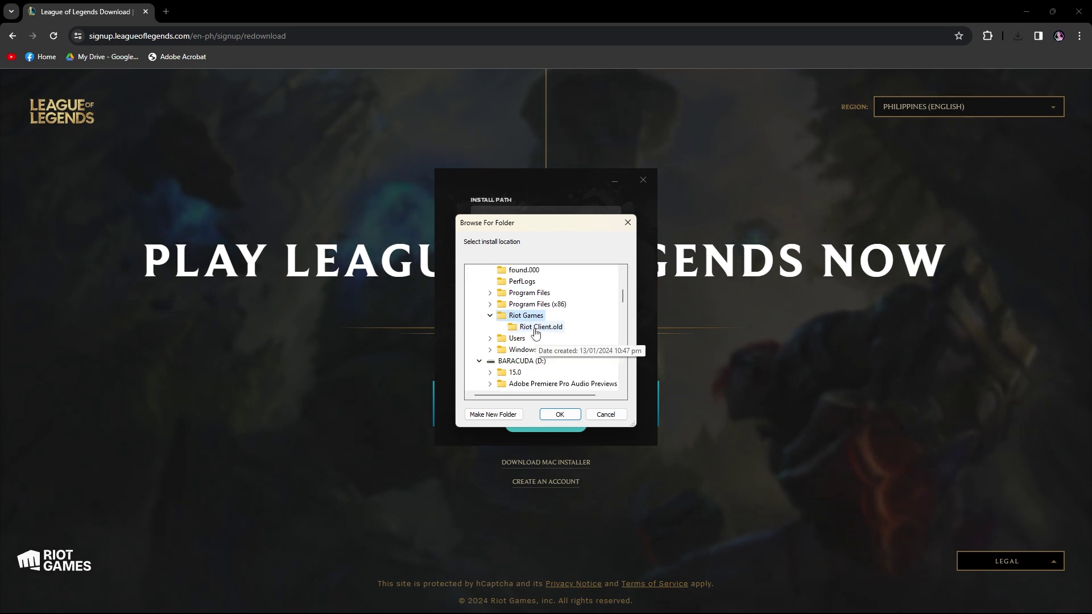
left_click(559, 415)
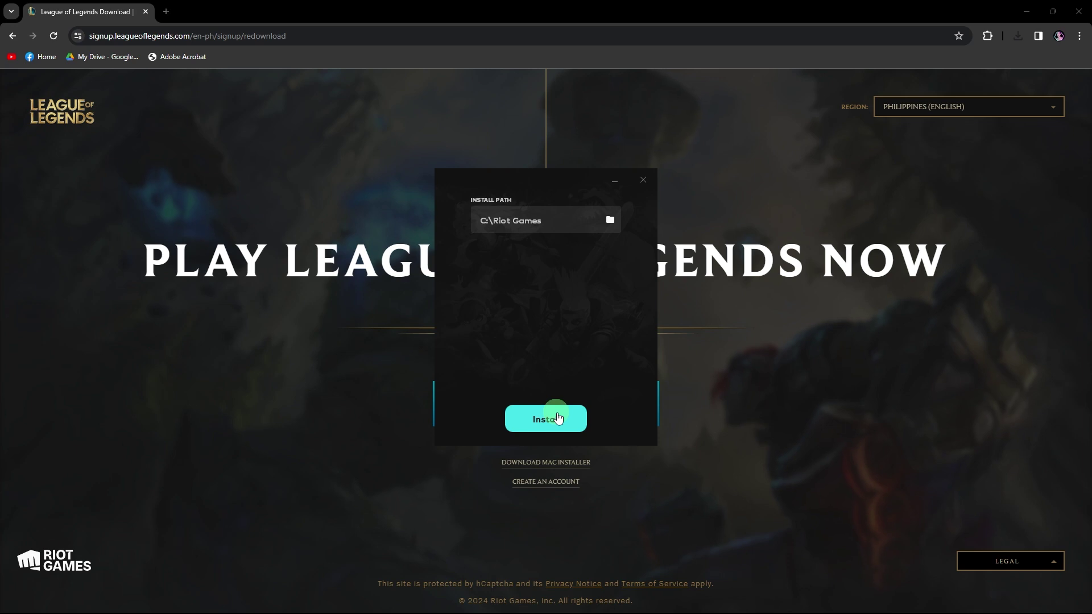